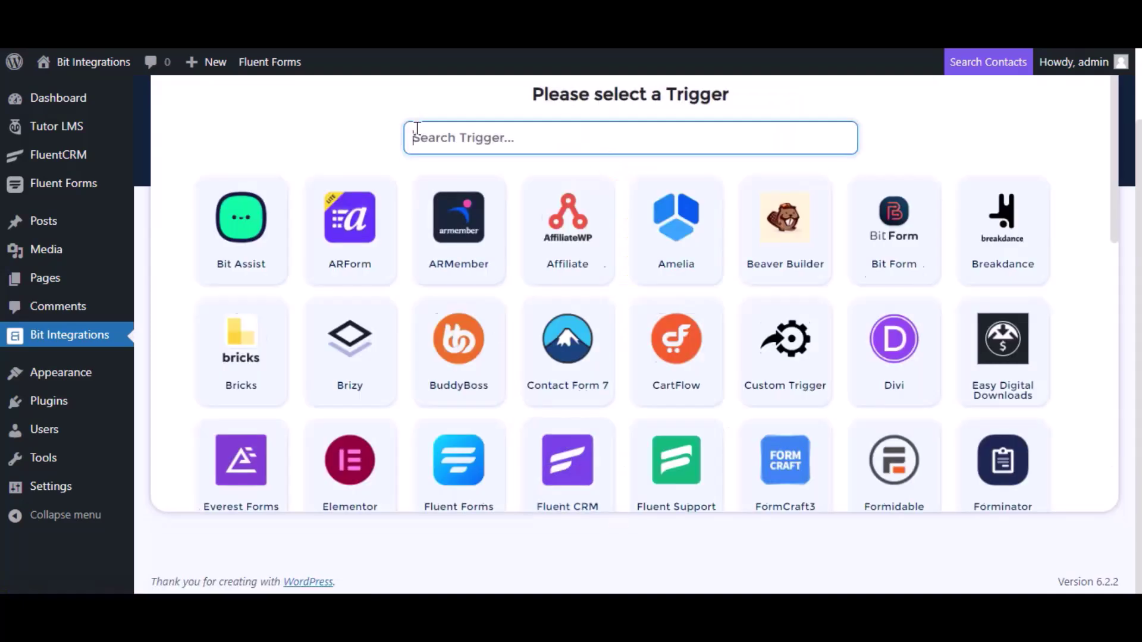
Pick Tutor LMS as the trigger, with event 'Complete a course' and course 'Any Course'.
text(tu)
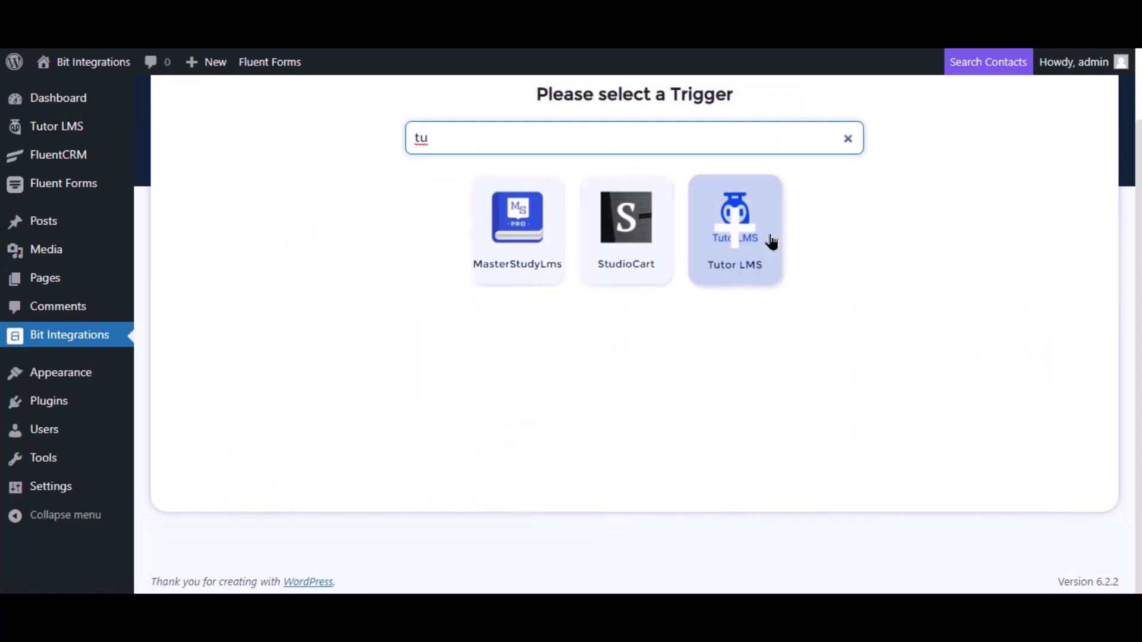
click(766, 238)
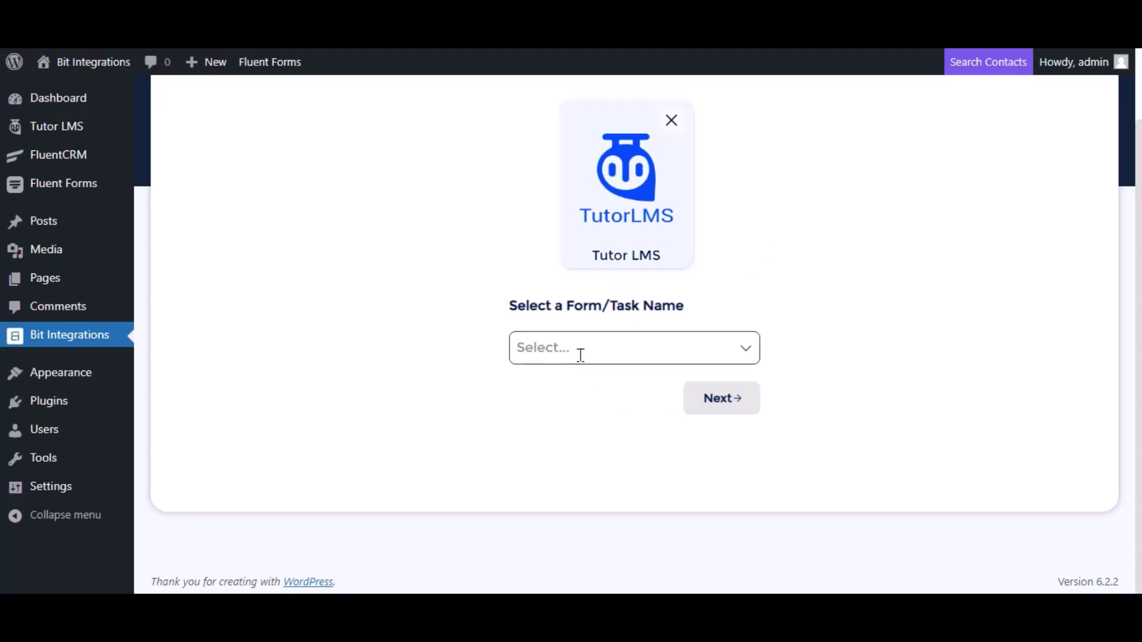
click(571, 347)
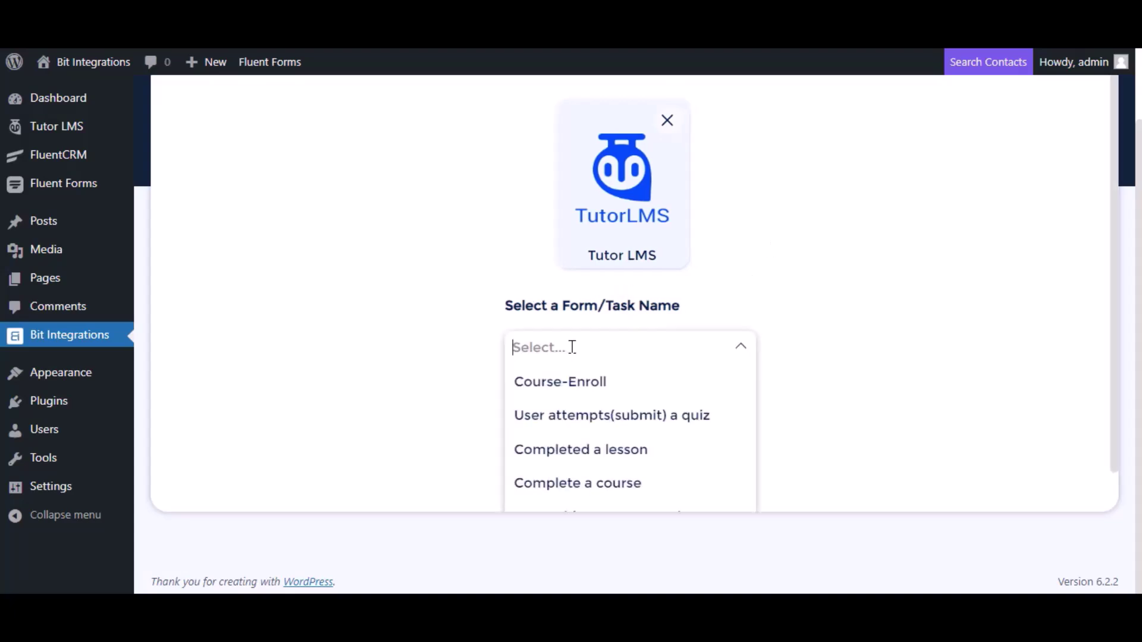
click(572, 485)
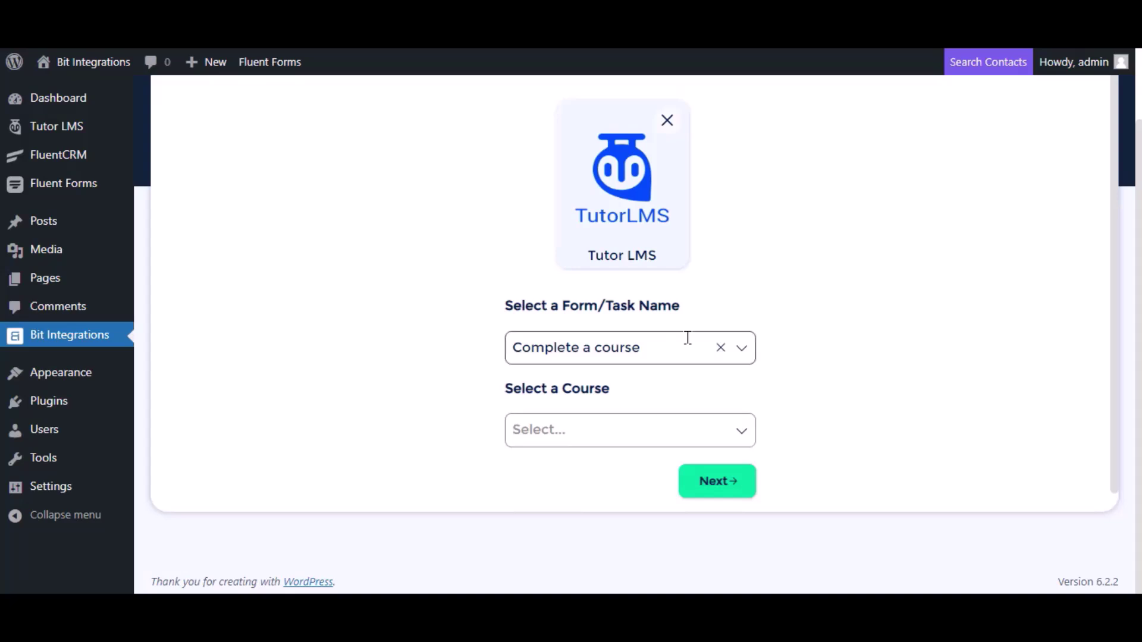
scroll(643, 369, down, 1)
click(599, 410)
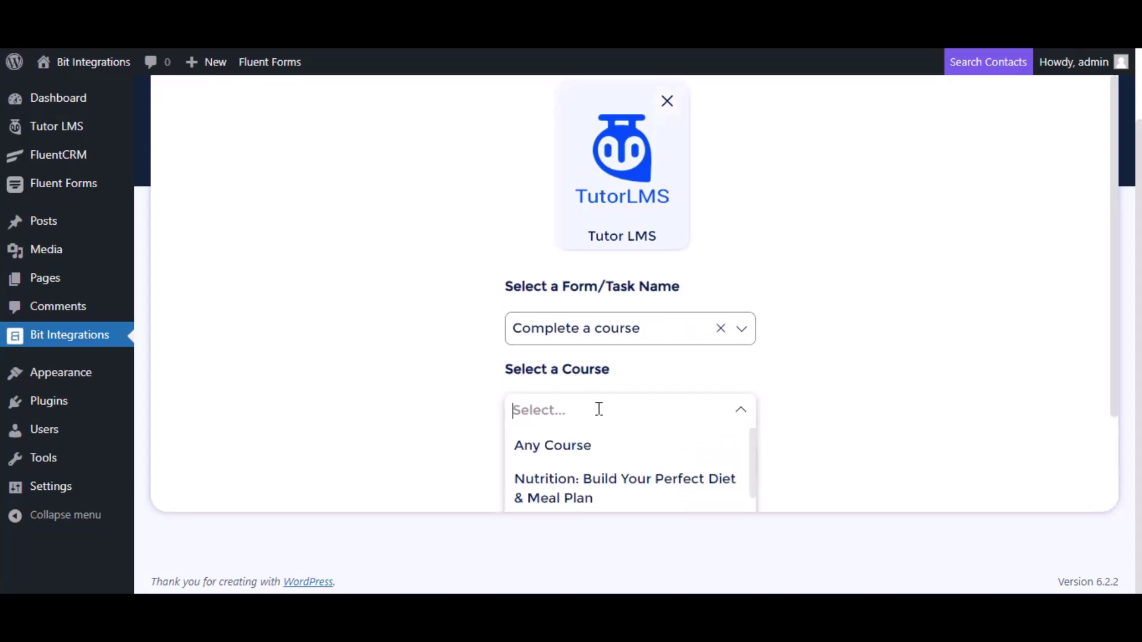
click(583, 445)
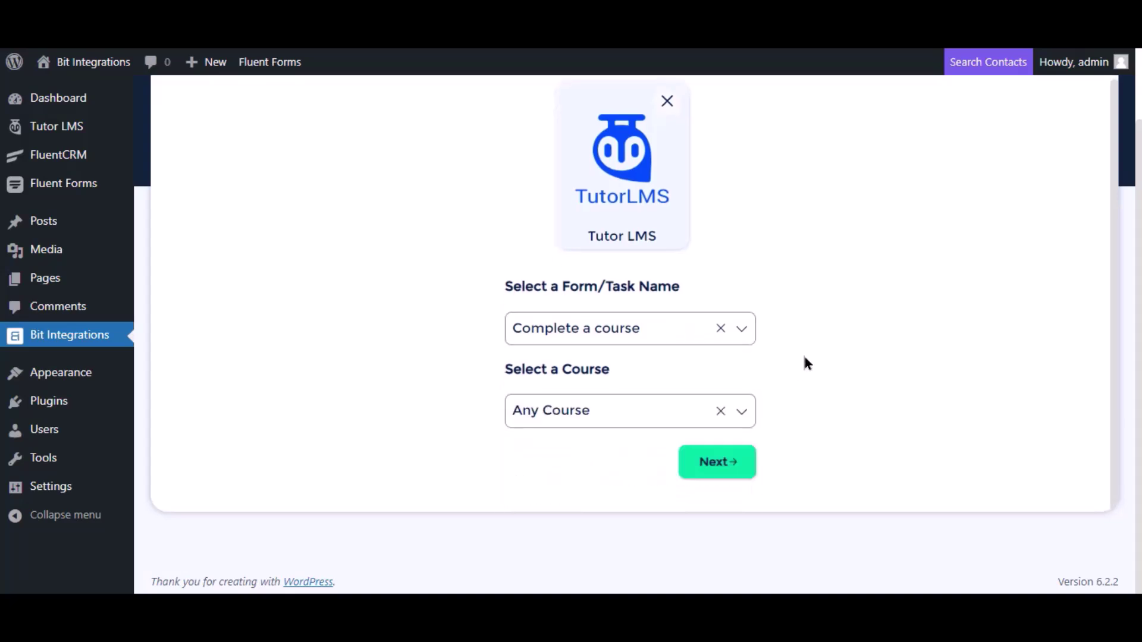
Choose UncannyAutomator as the action, then go to Automator's Recipes list.
click(718, 474)
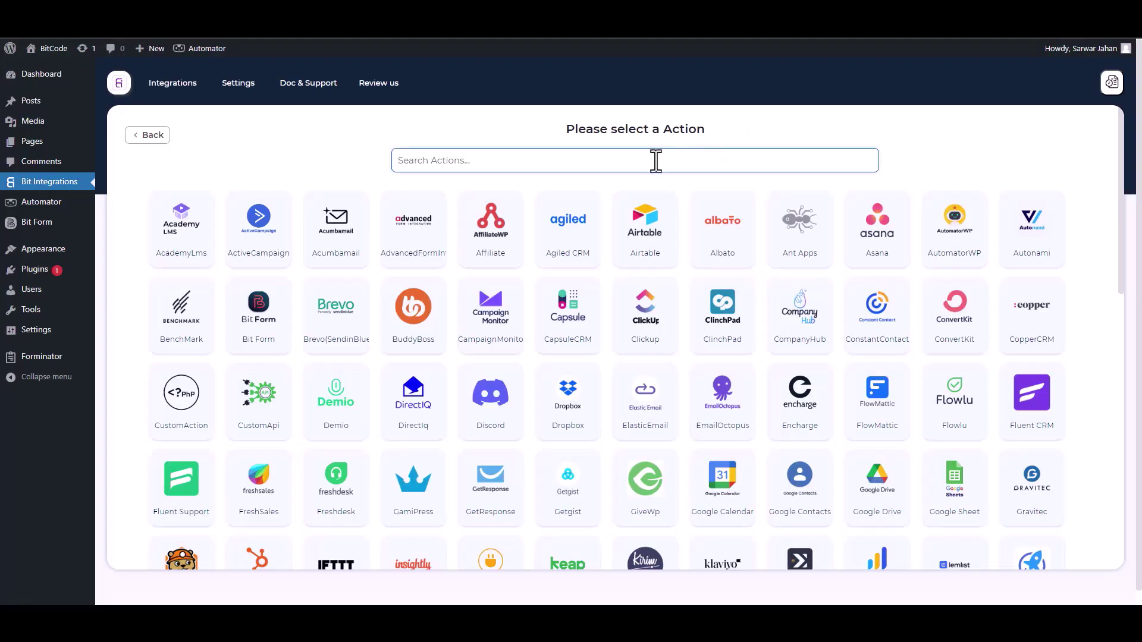
text(un)
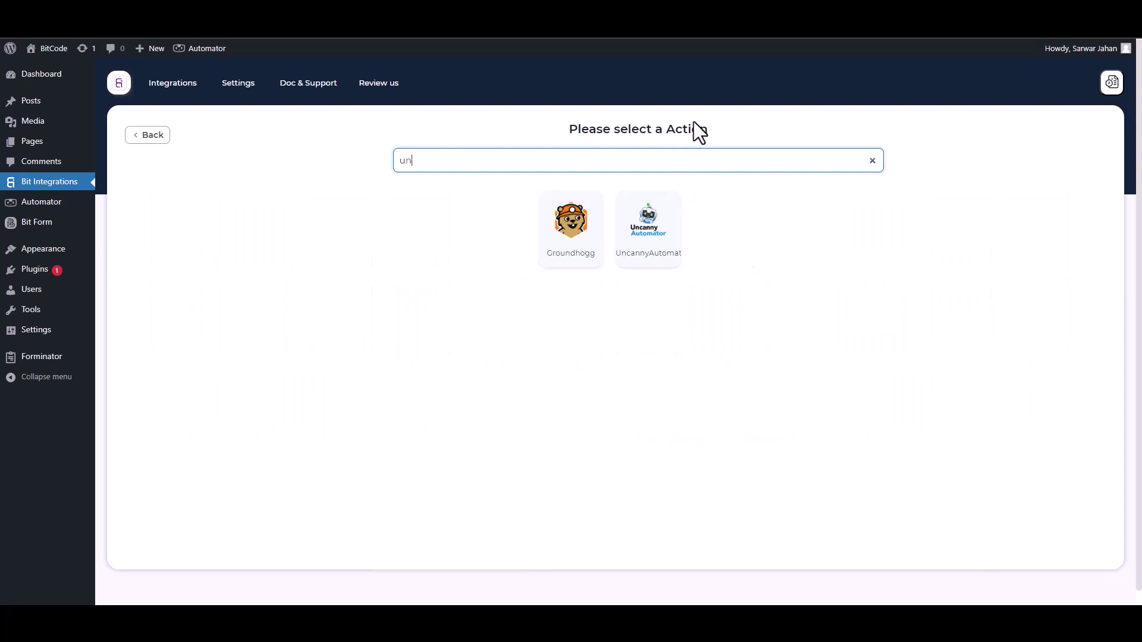
click(661, 244)
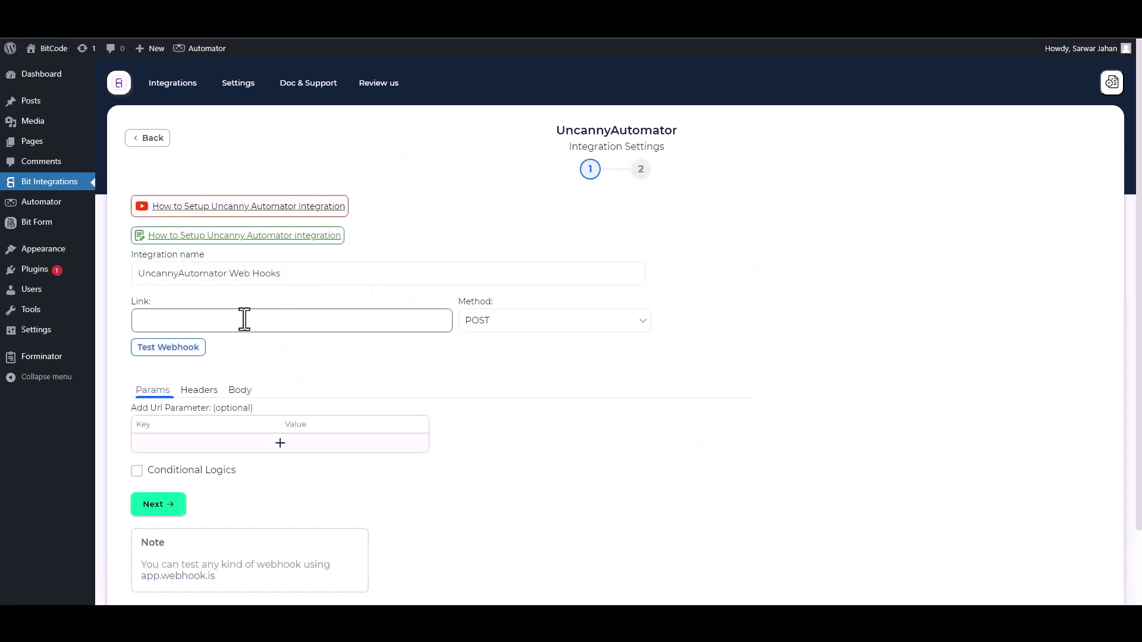
click(217, 48)
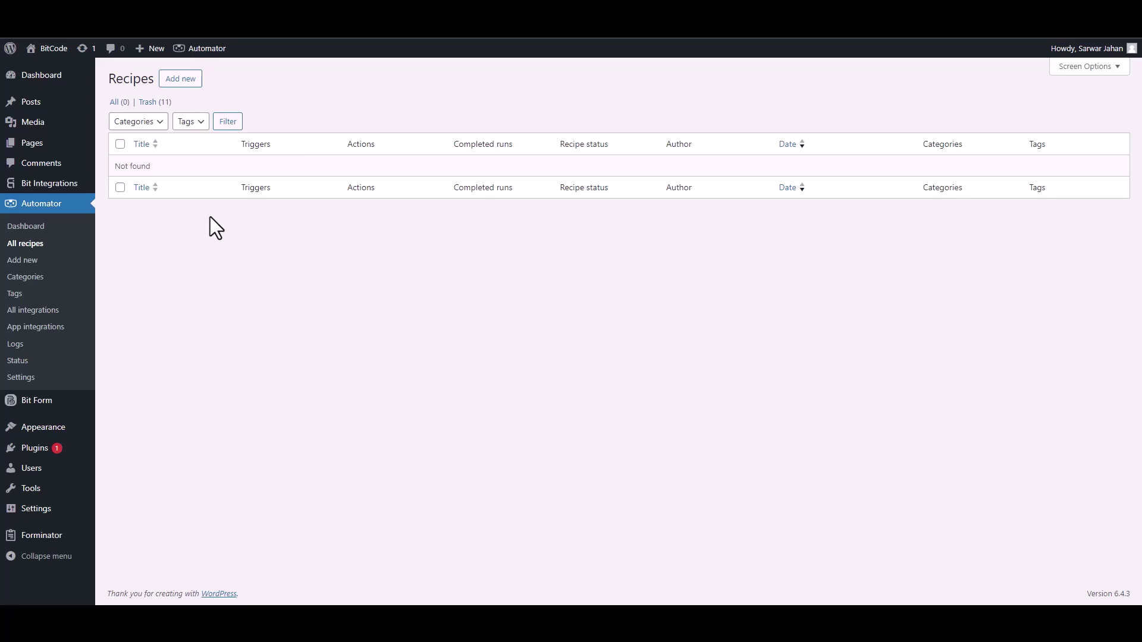
Add a new recipe and confirm the Everyone recipe type.
click(189, 81)
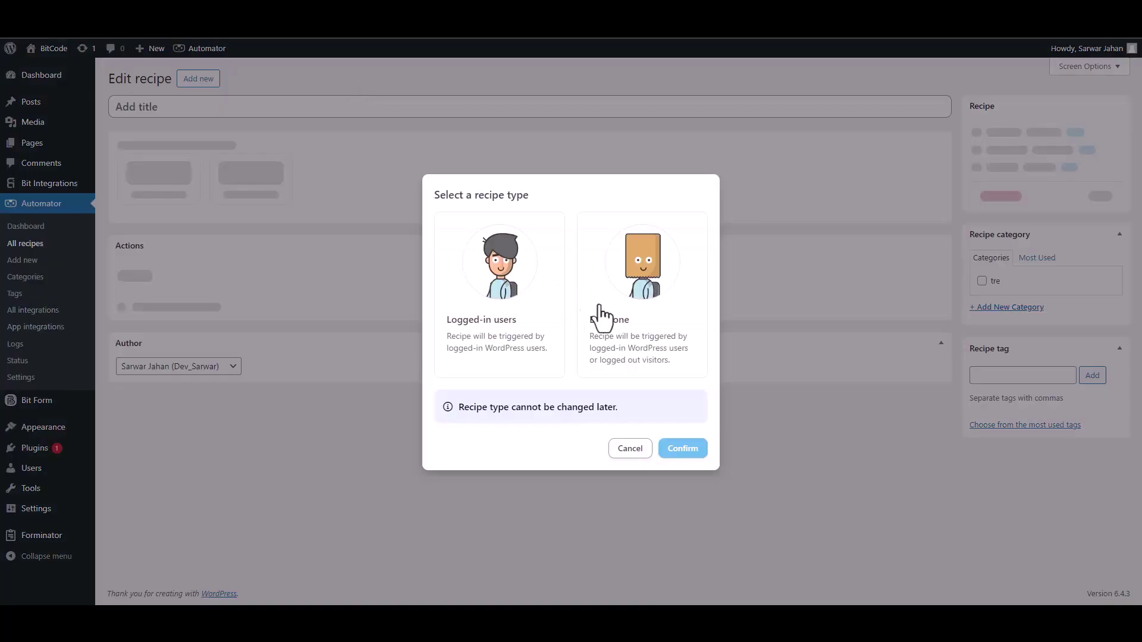
click(622, 344)
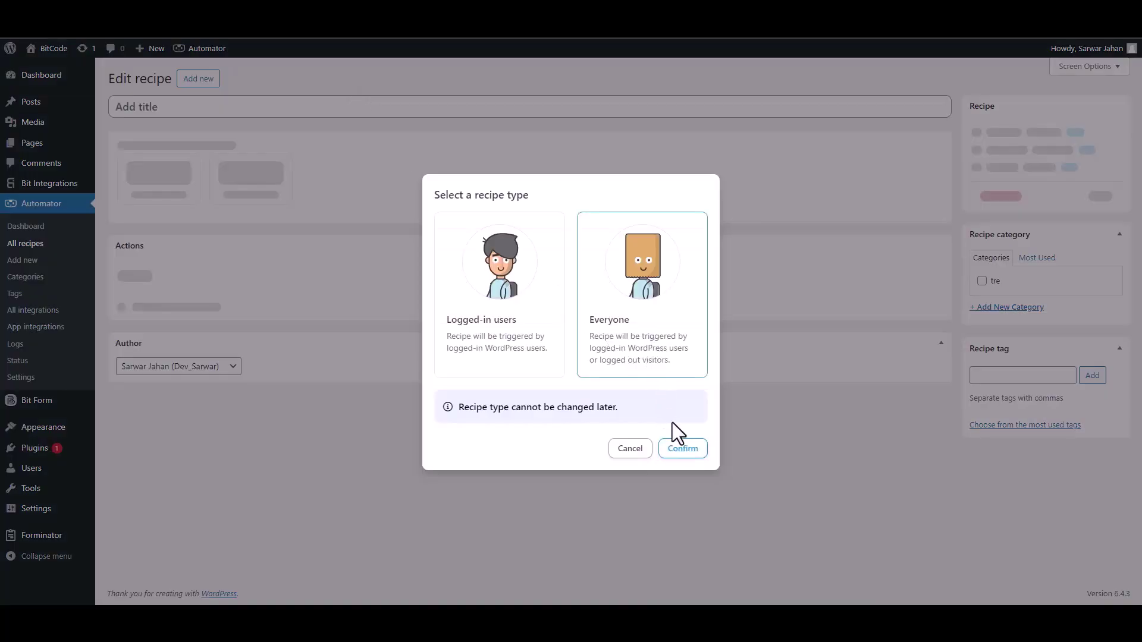
click(683, 448)
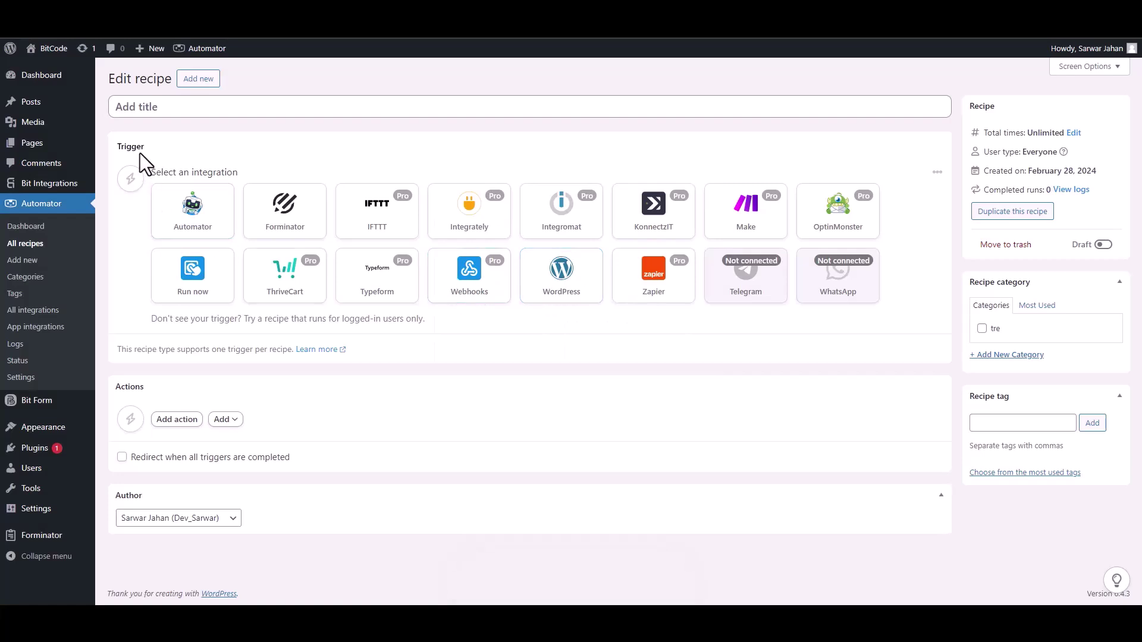
Add a Webhooks 'Receive data from a webhook' trigger, copy its URL, and start Get samples.
click(469, 297)
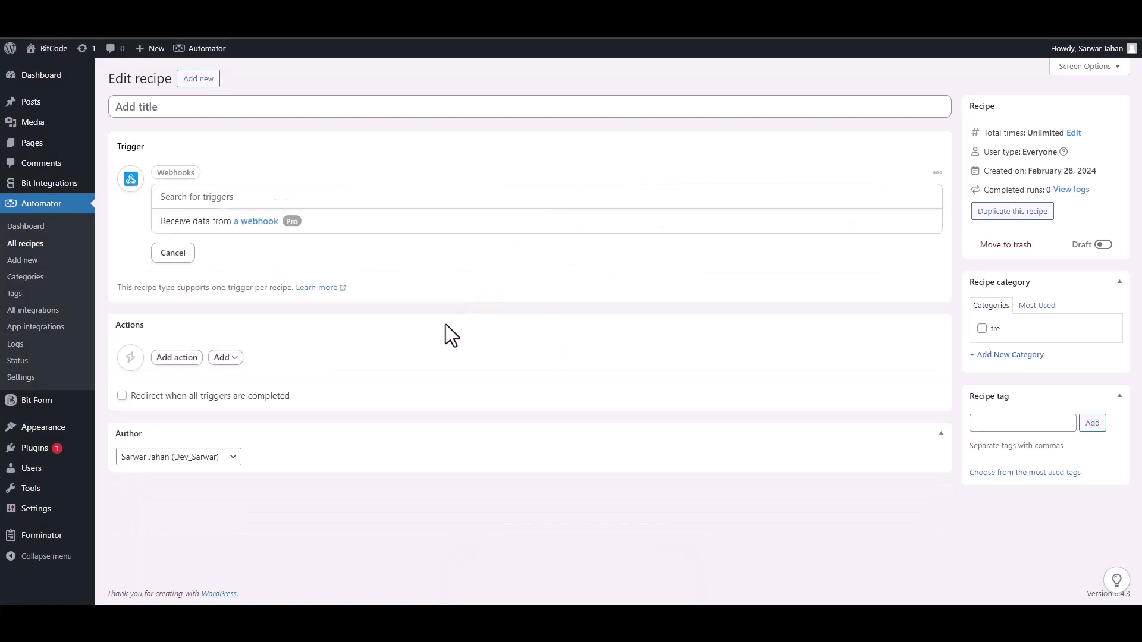
click(208, 223)
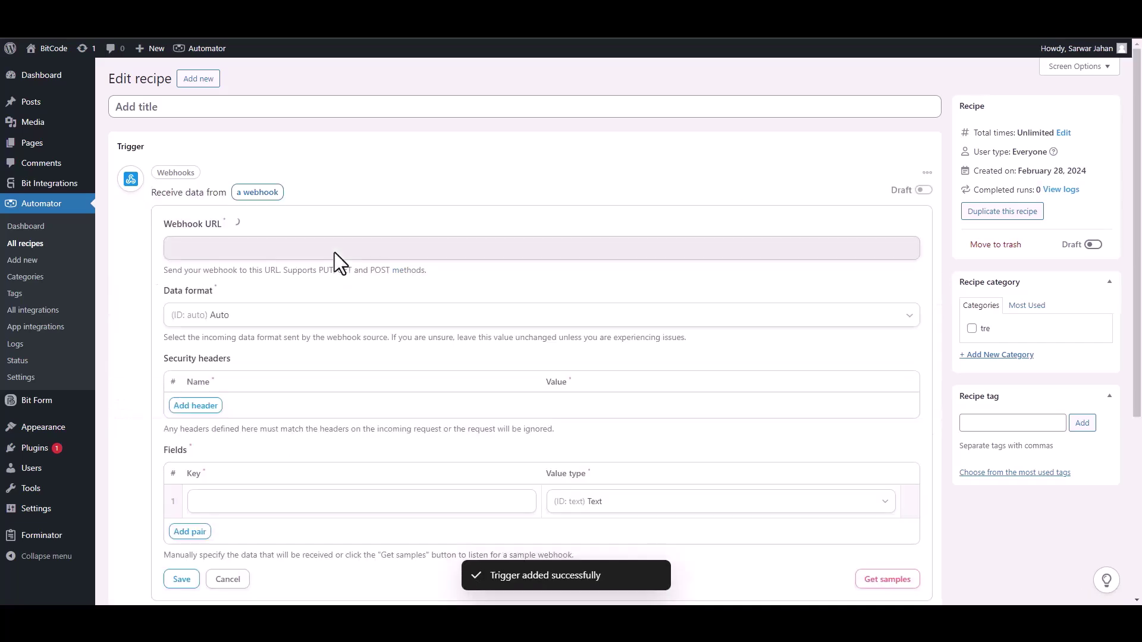
triple_click(274, 248)
key(ctrl+c)
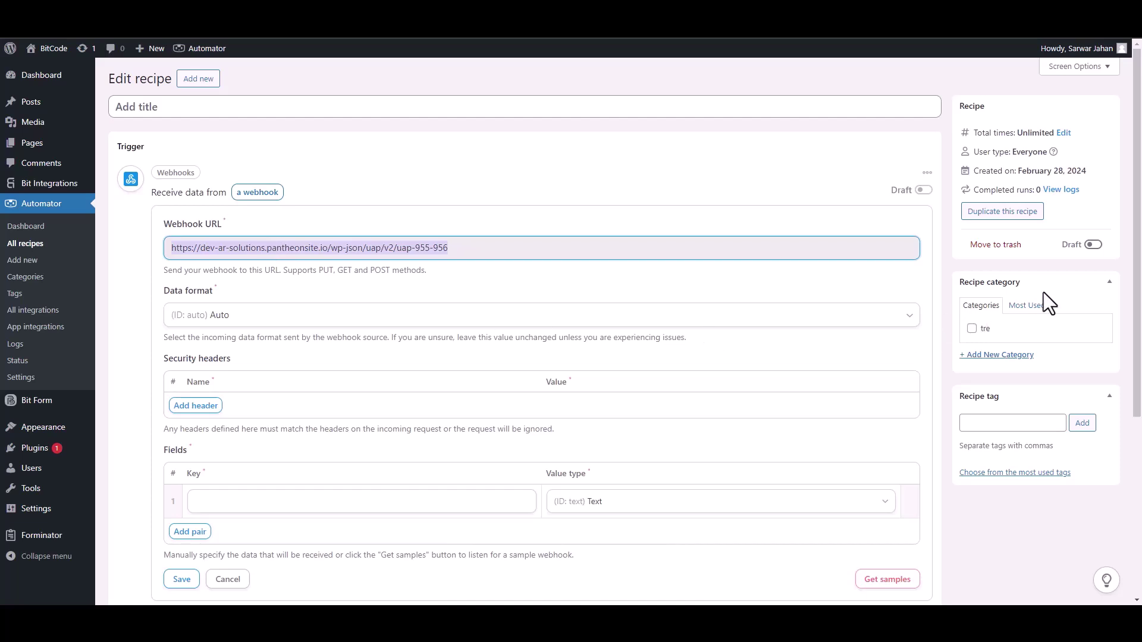
scroll(1013, 422, down, 1)
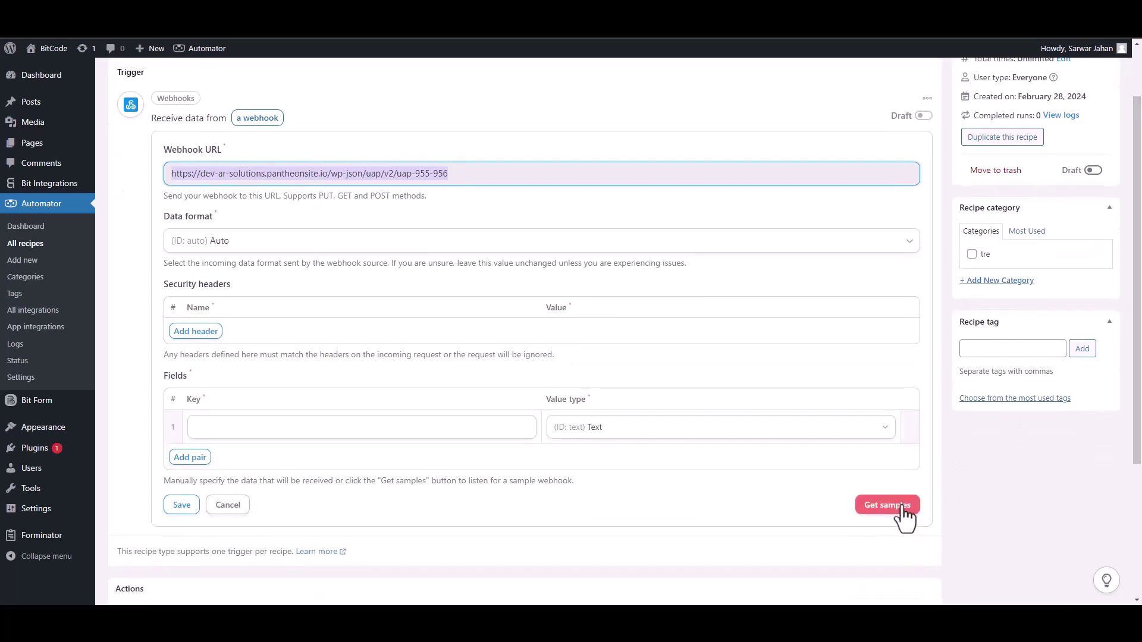
click(893, 506)
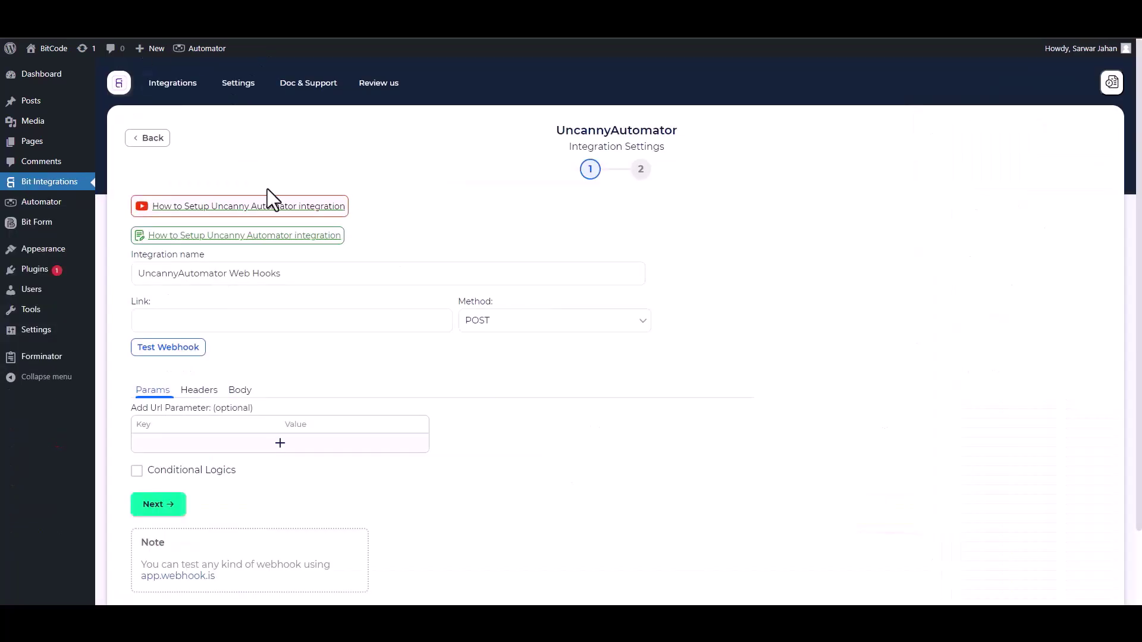
Paste the Automator webhook URL as the link and send all trigger data as application/json.
click(245, 322)
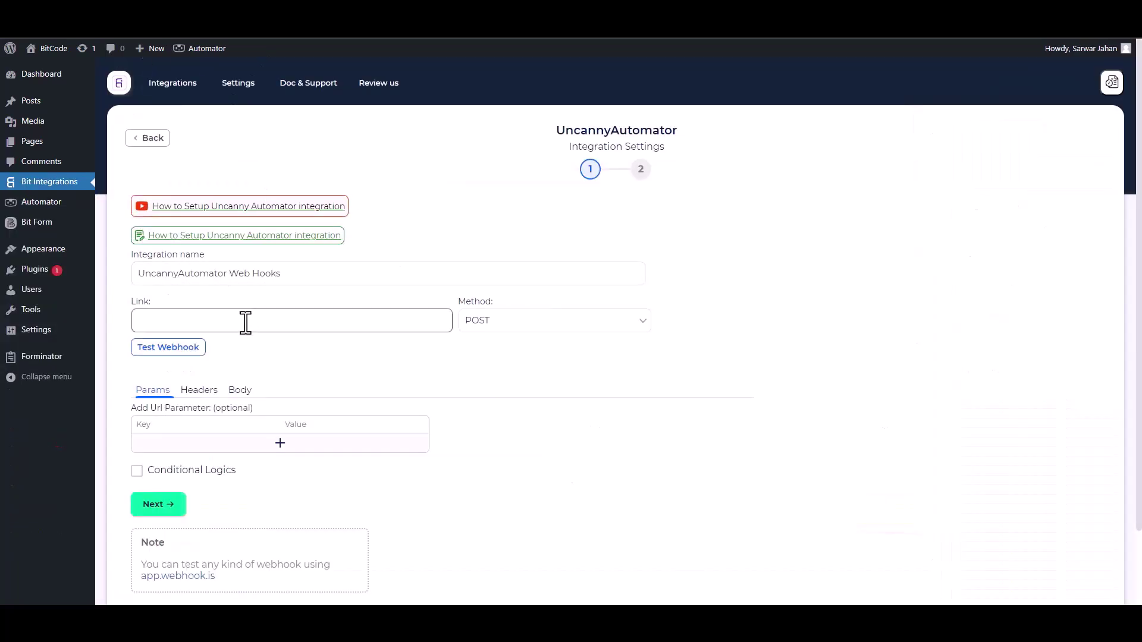
key(ctrl+v)
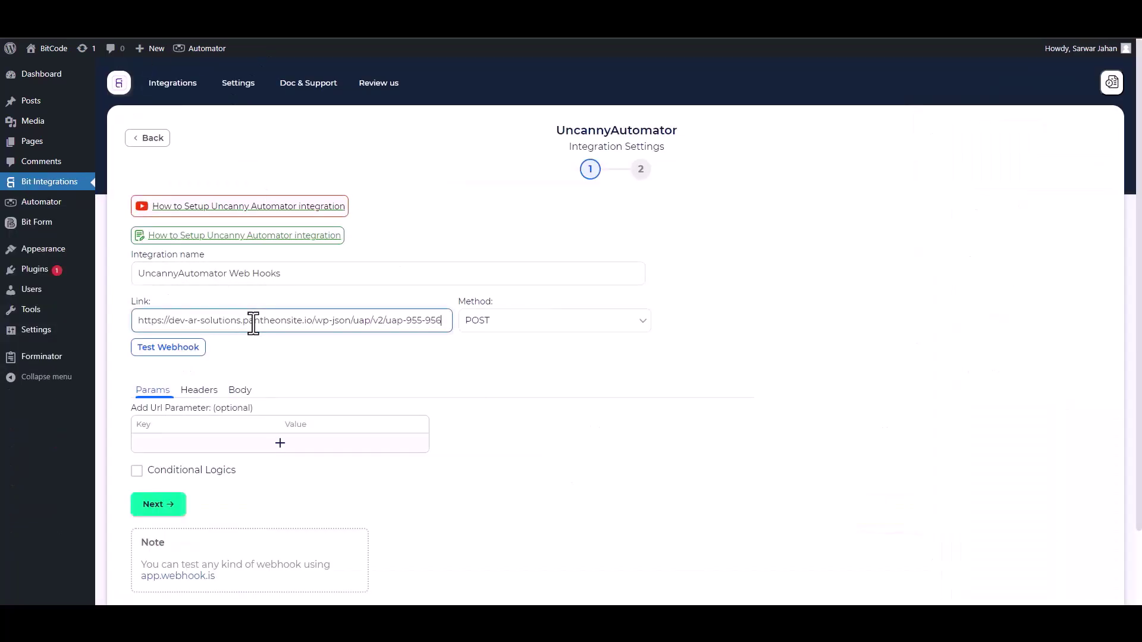
scroll(236, 324, down, 2)
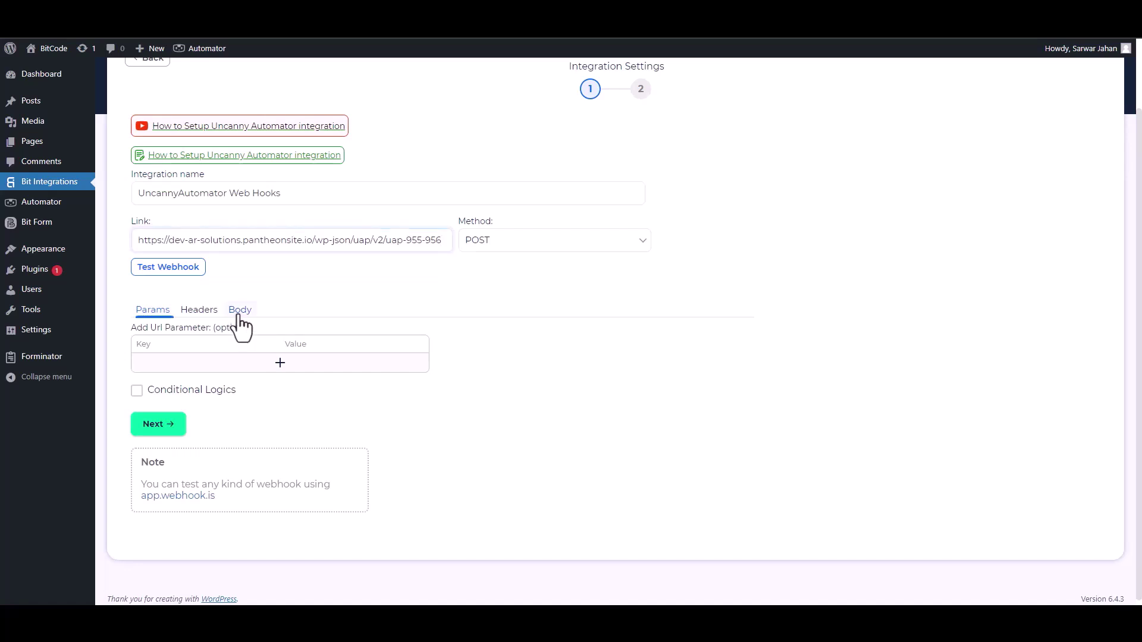
click(240, 312)
click(148, 348)
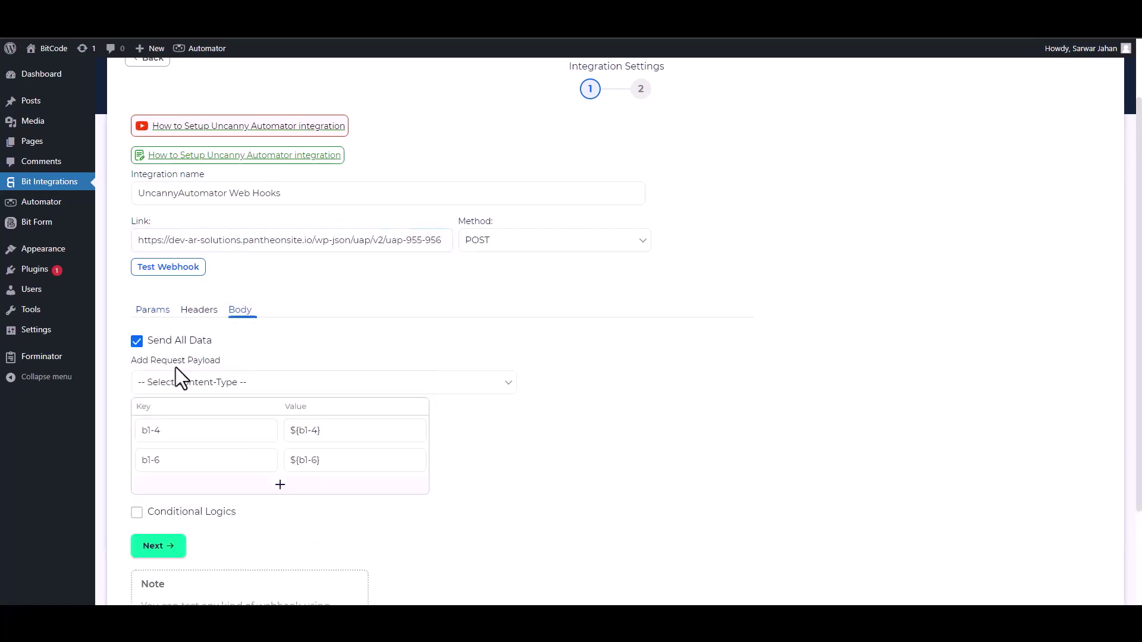
click(202, 384)
click(199, 412)
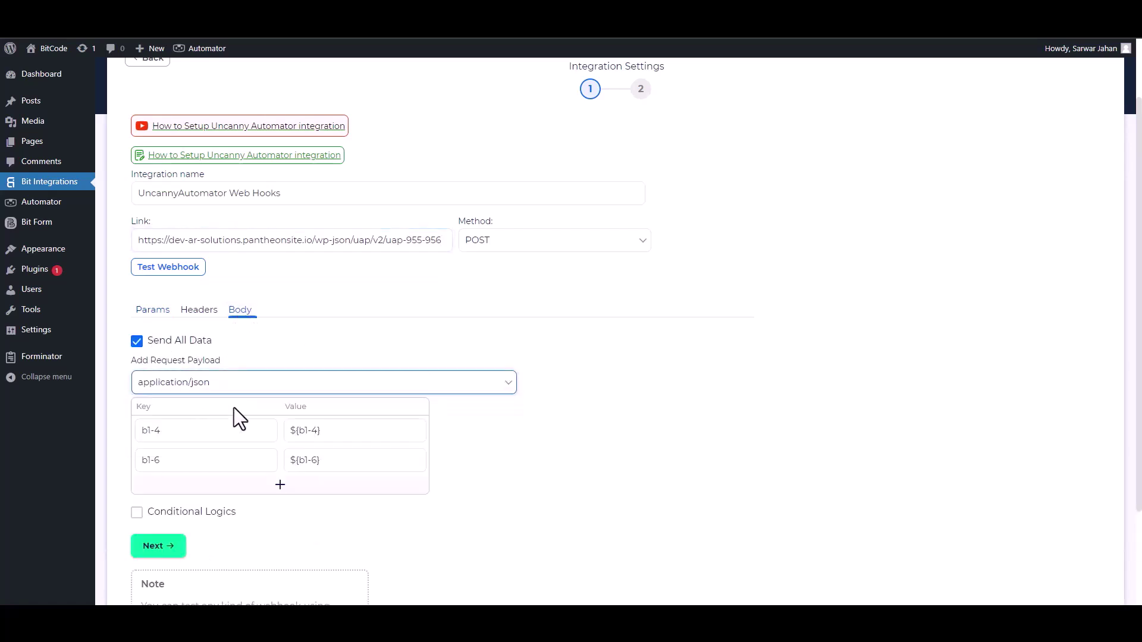
scroll(1010, 417, down, 2)
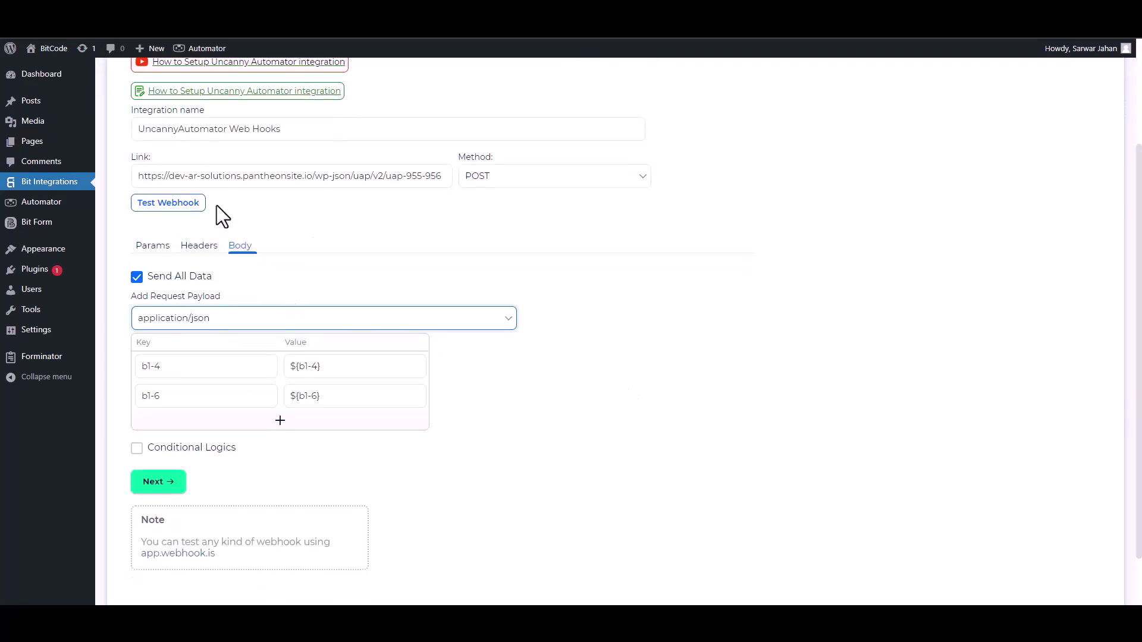
Rename the payload keys to Email and Phone, leaving conditional logic off.
triple_click(194, 366)
text(Email)
triple_click(179, 396)
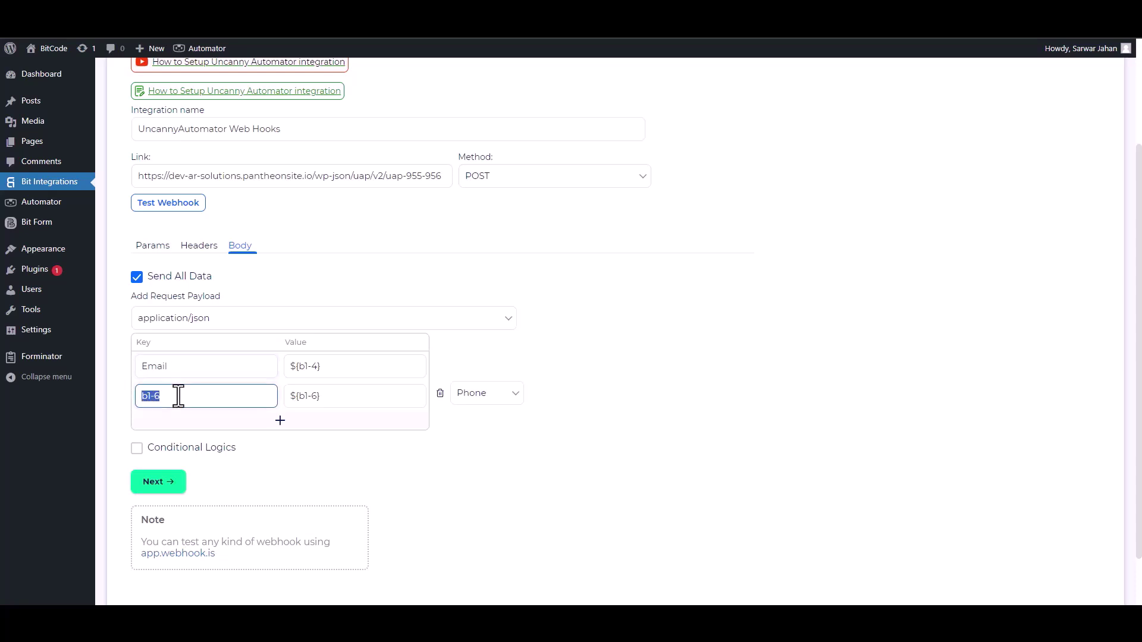
text(Phone)
click(137, 448)
scroll(234, 464, down, 1)
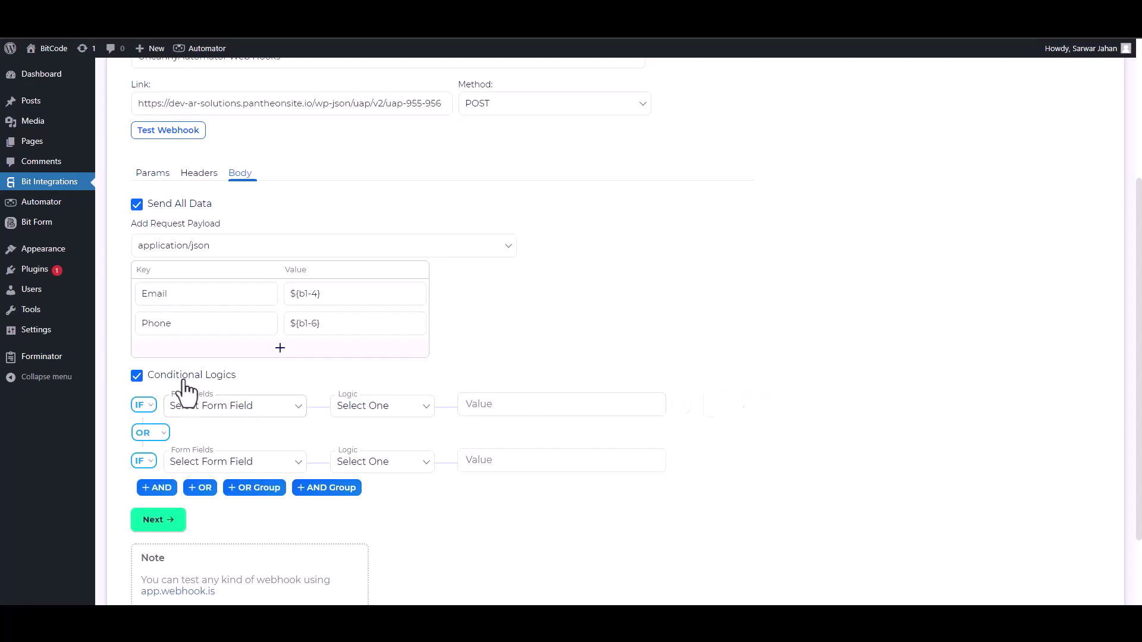
click(136, 375)
scroll(654, 268, up, 2)
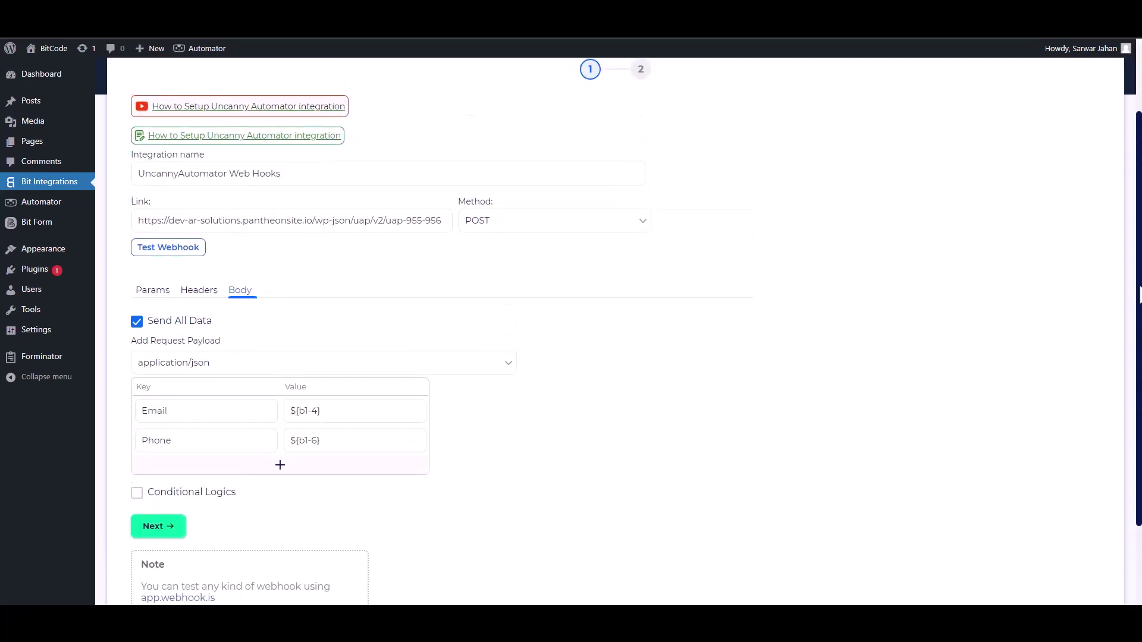
Send a test webhook, then finish and save the integration.
click(172, 249)
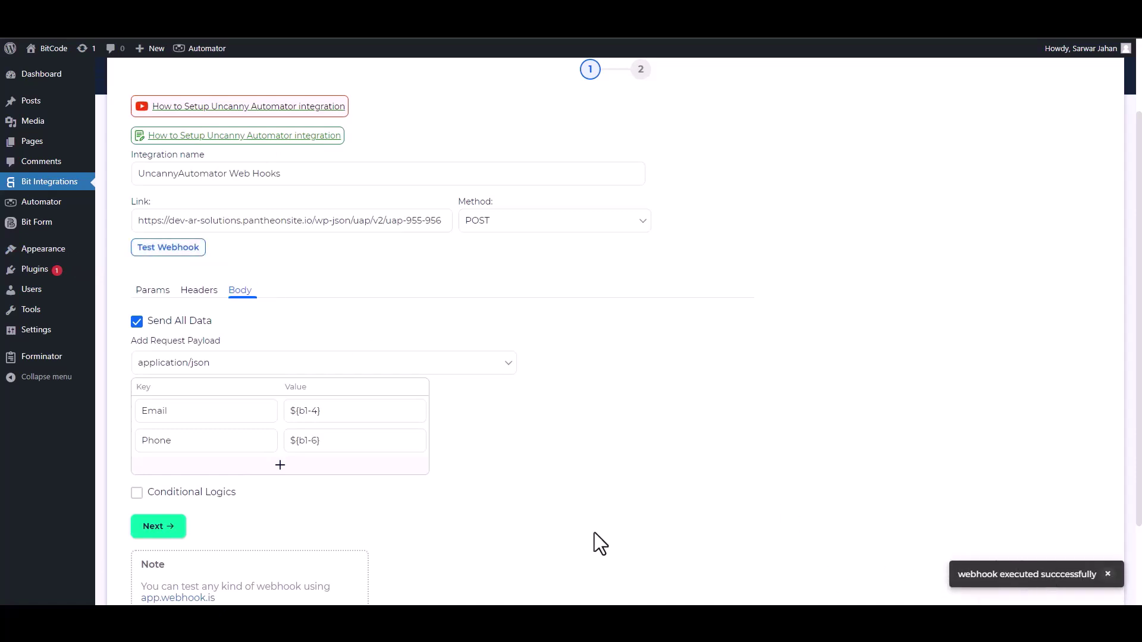
click(179, 528)
click(605, 239)
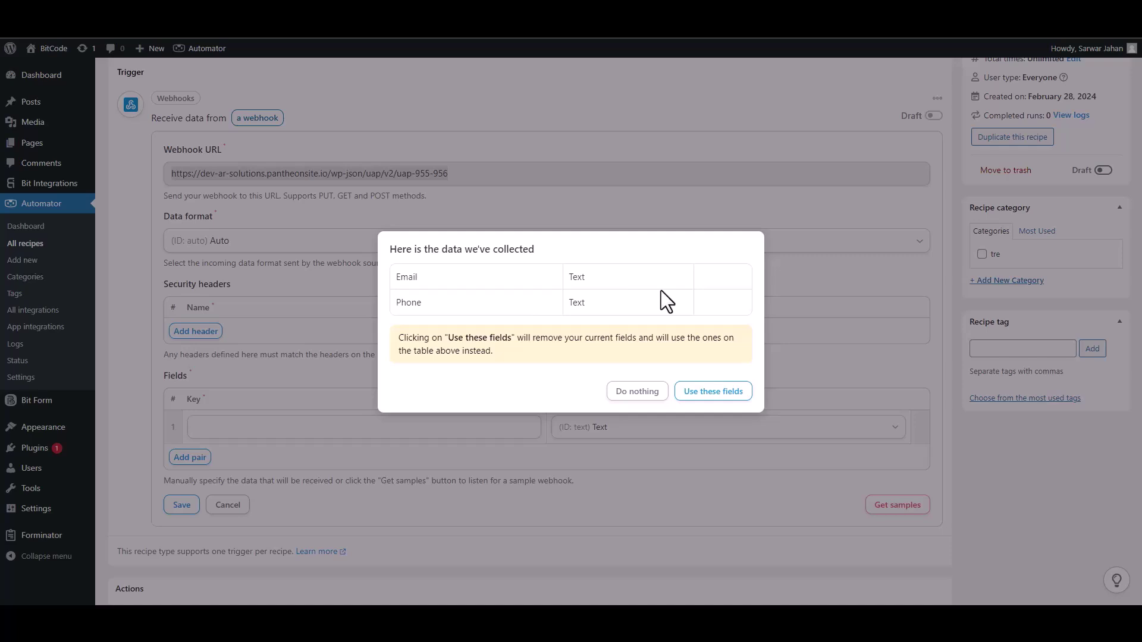
Use the collected Email and Phone fields, set Email's value type to Email, and save.
click(713, 392)
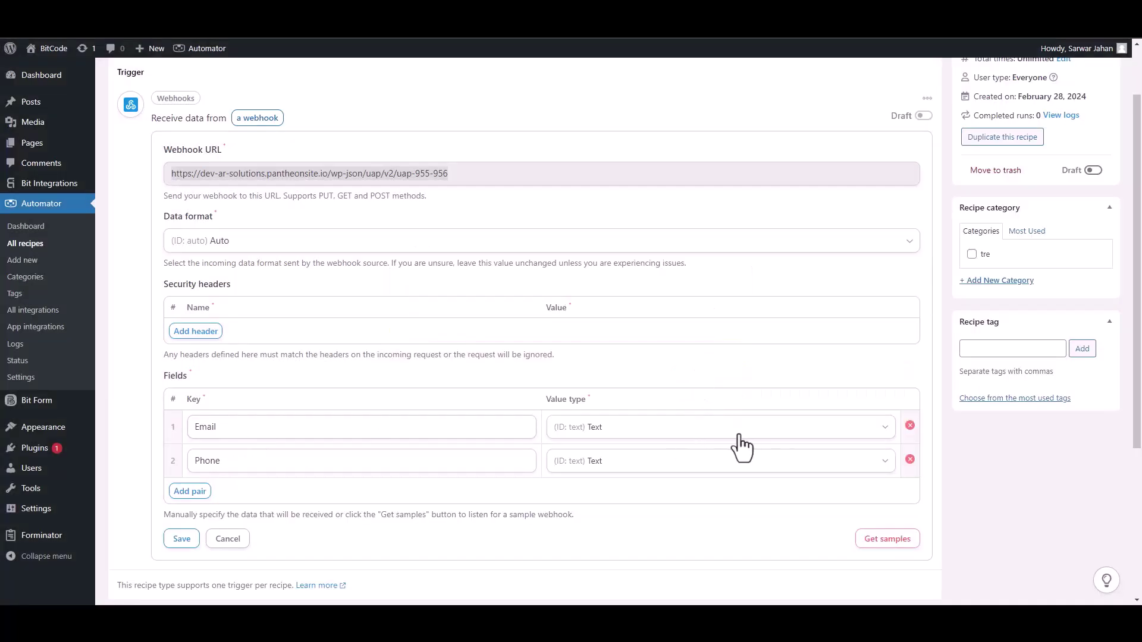
click(889, 434)
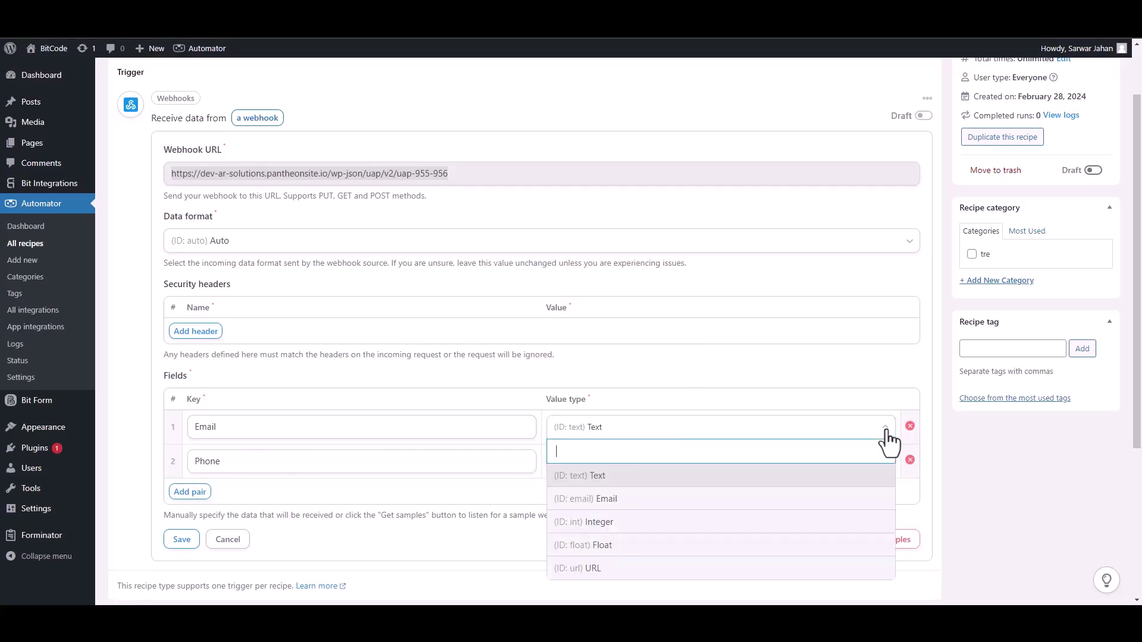
click(616, 505)
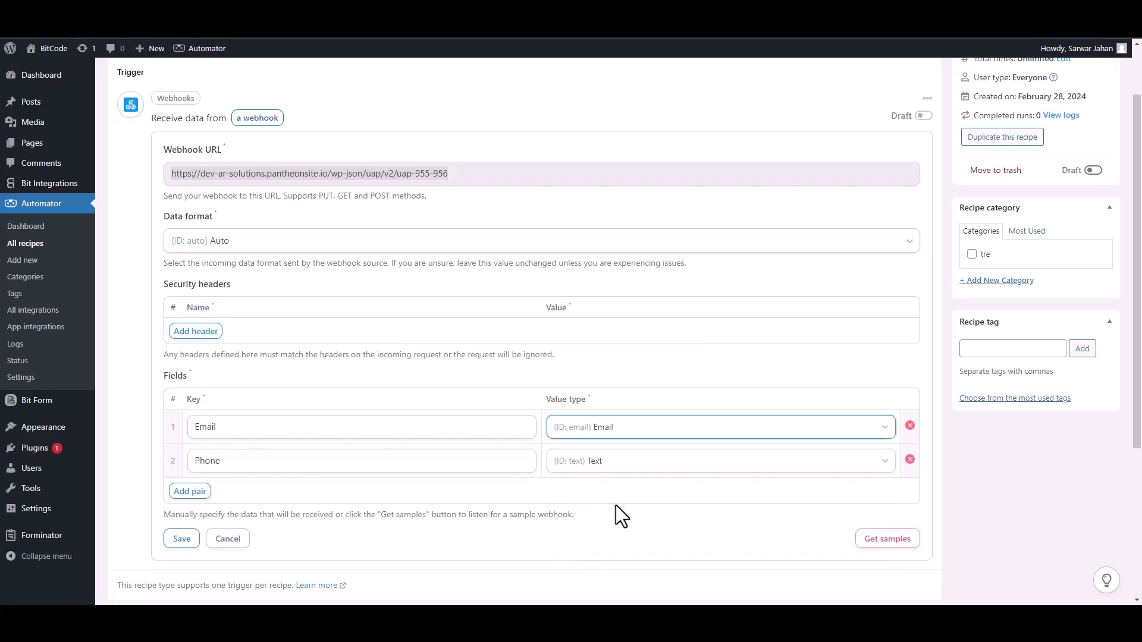
click(189, 537)
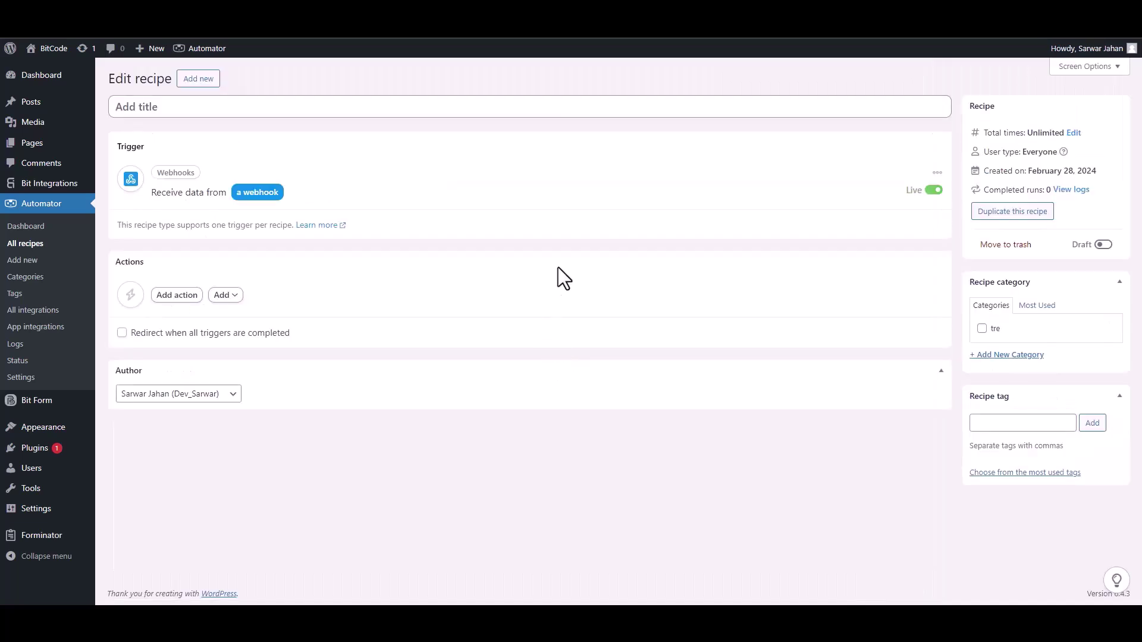
Add a MailerLite 'Add a subscriber to a group' action to the recipe.
click(177, 295)
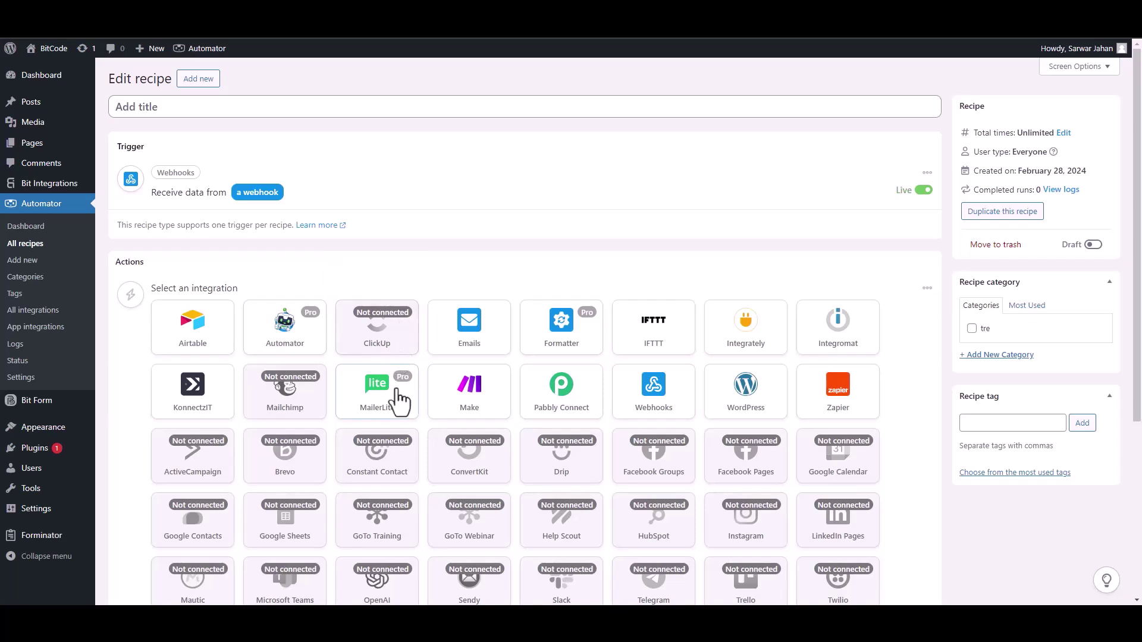
click(388, 407)
click(243, 345)
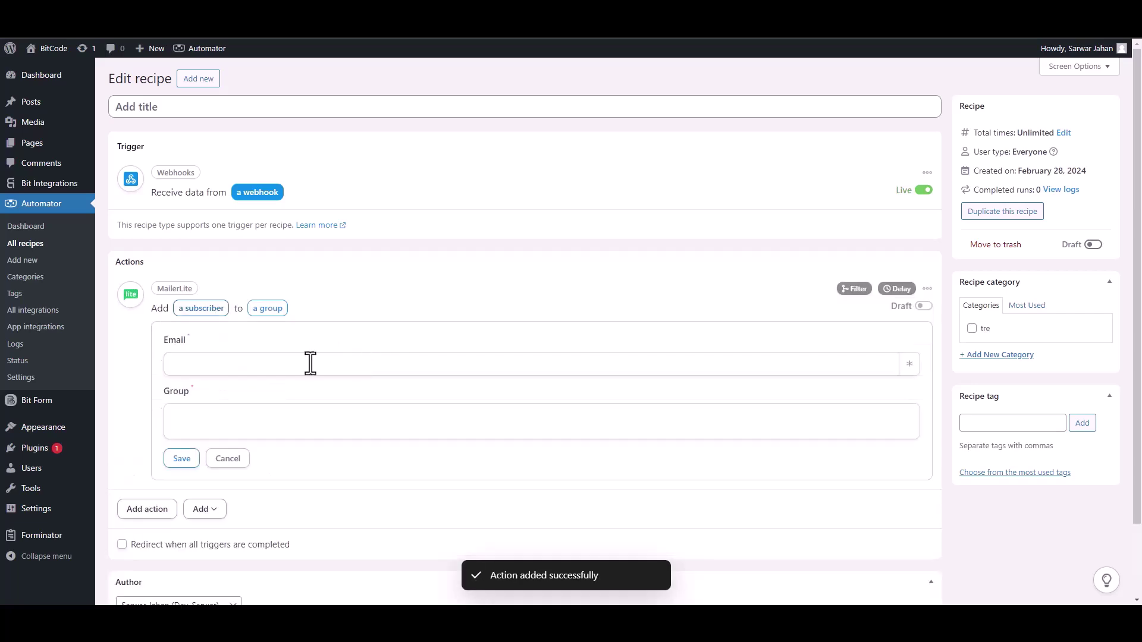
Map Email to Field #1 Email, choose the Bit Integrations Subscribers group, save, and set the recipe Live.
click(910, 364)
click(300, 468)
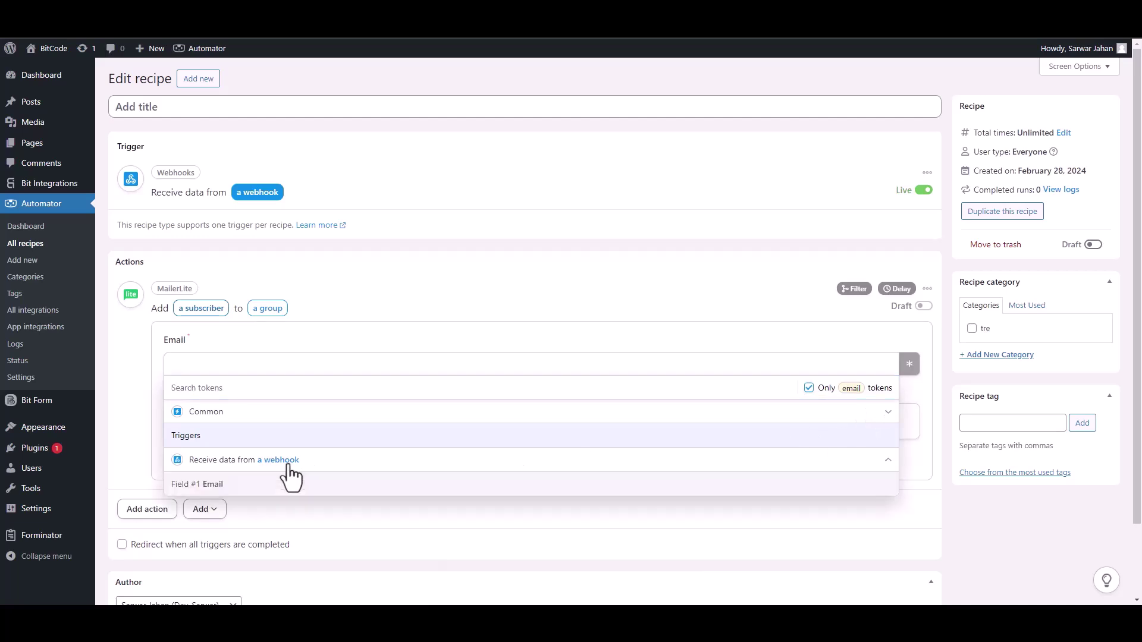
click(253, 496)
click(338, 422)
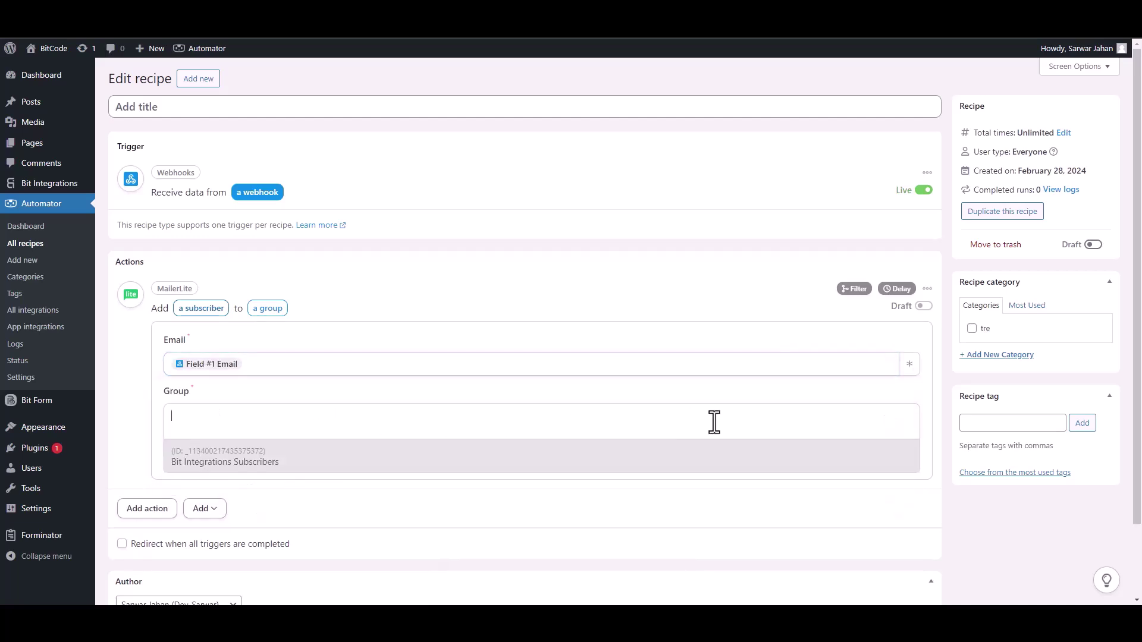
click(223, 471)
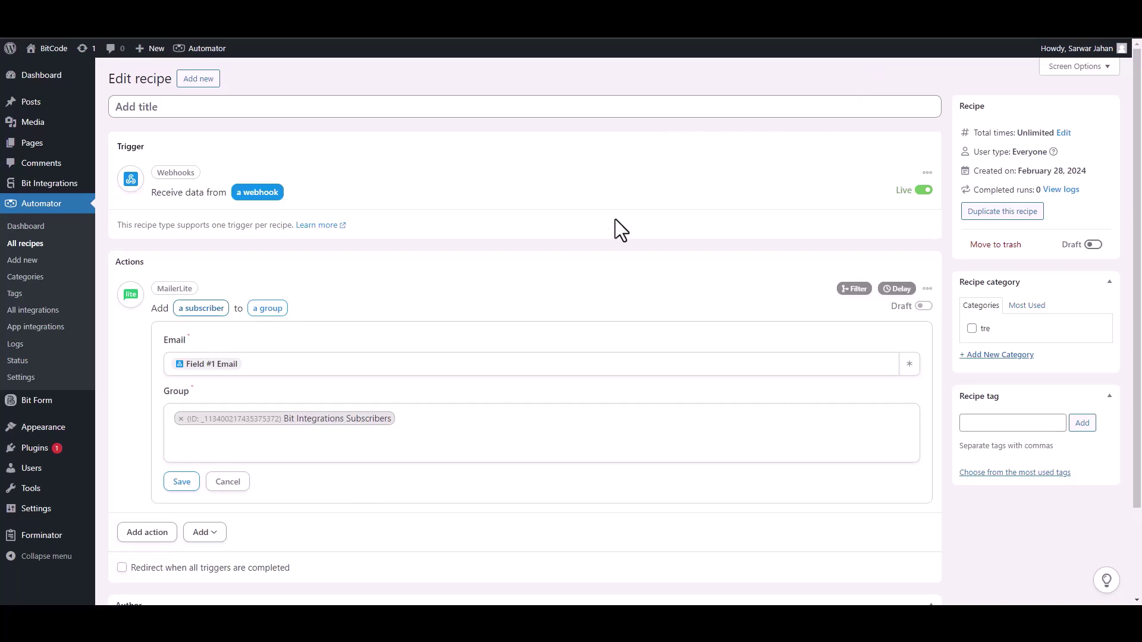
click(182, 483)
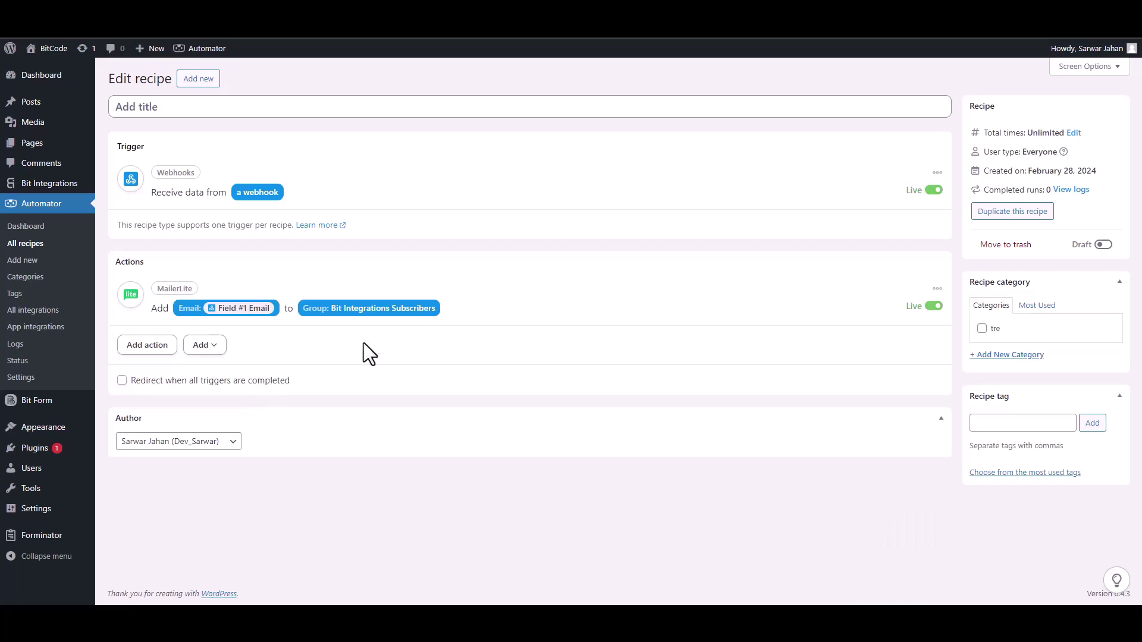
click(1100, 246)
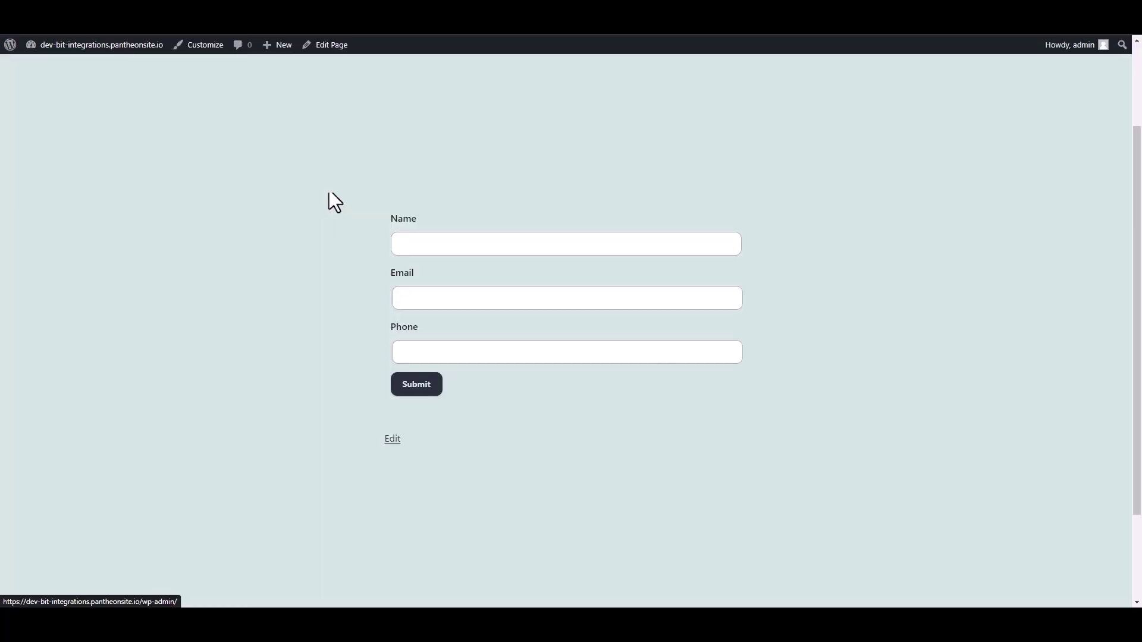
Submit the form with name 'Bit Integrations' plus a test email address and phone number.
click(428, 244)
text(Bi)
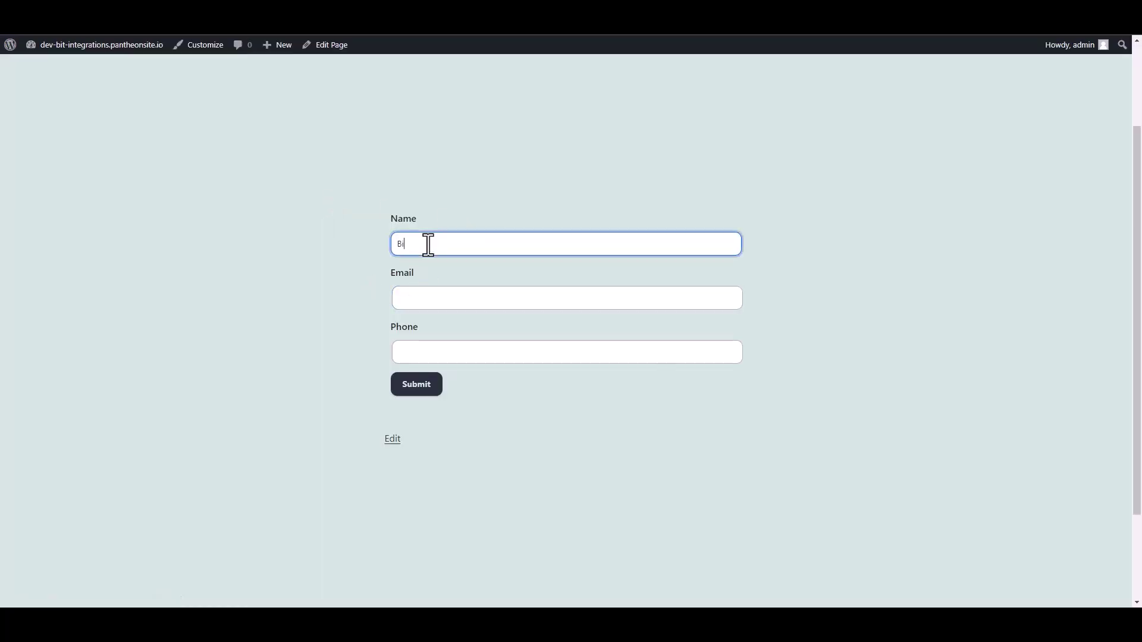
text(t Integrations)
click(416, 303)
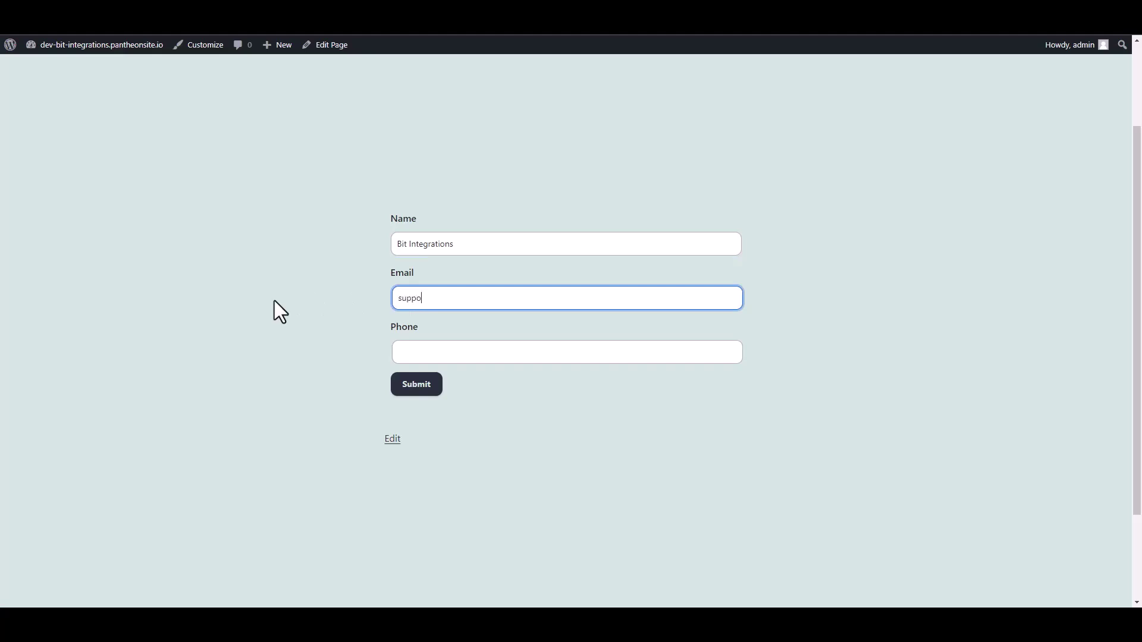
click(406, 357)
text(444555666)
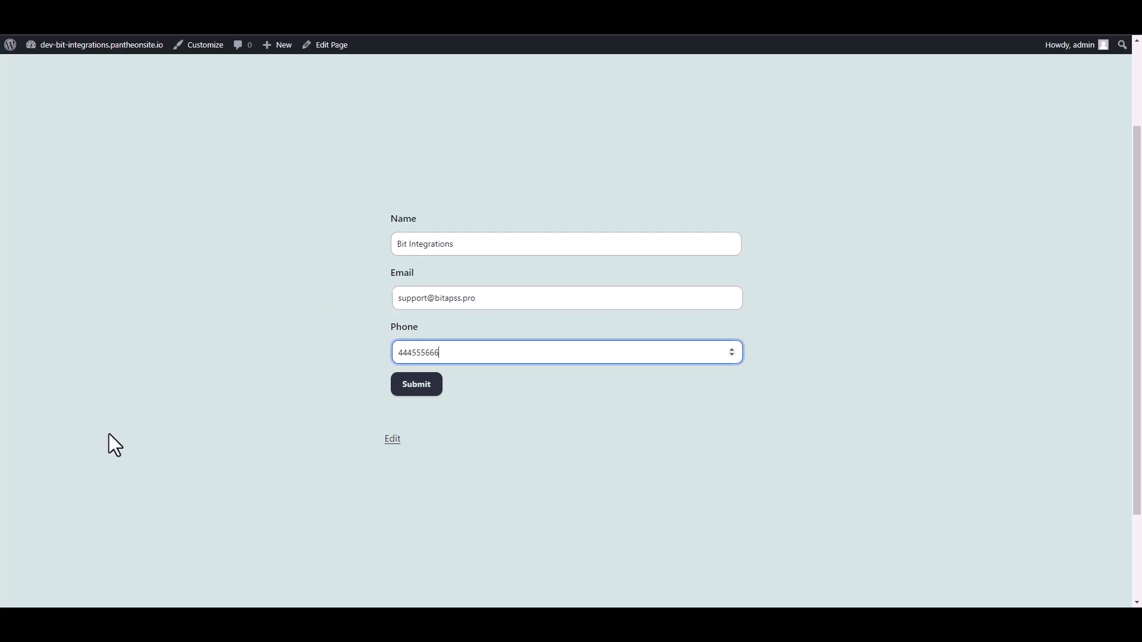
click(430, 392)
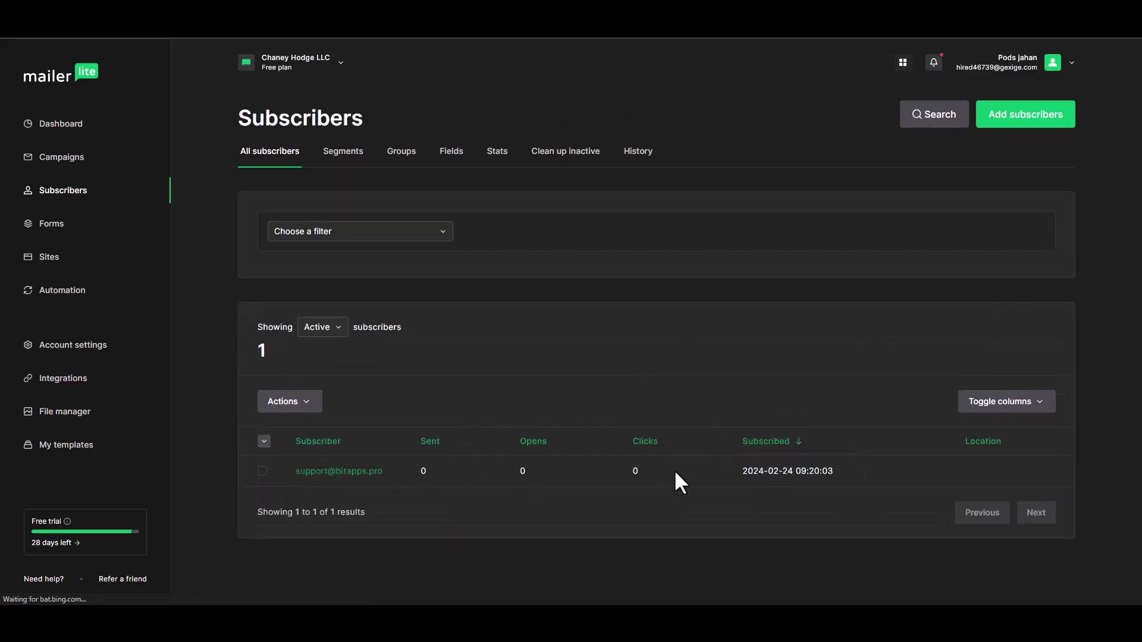
Open the new subscriber's profile and check that Groups shows Bit Integrations.
click(321, 476)
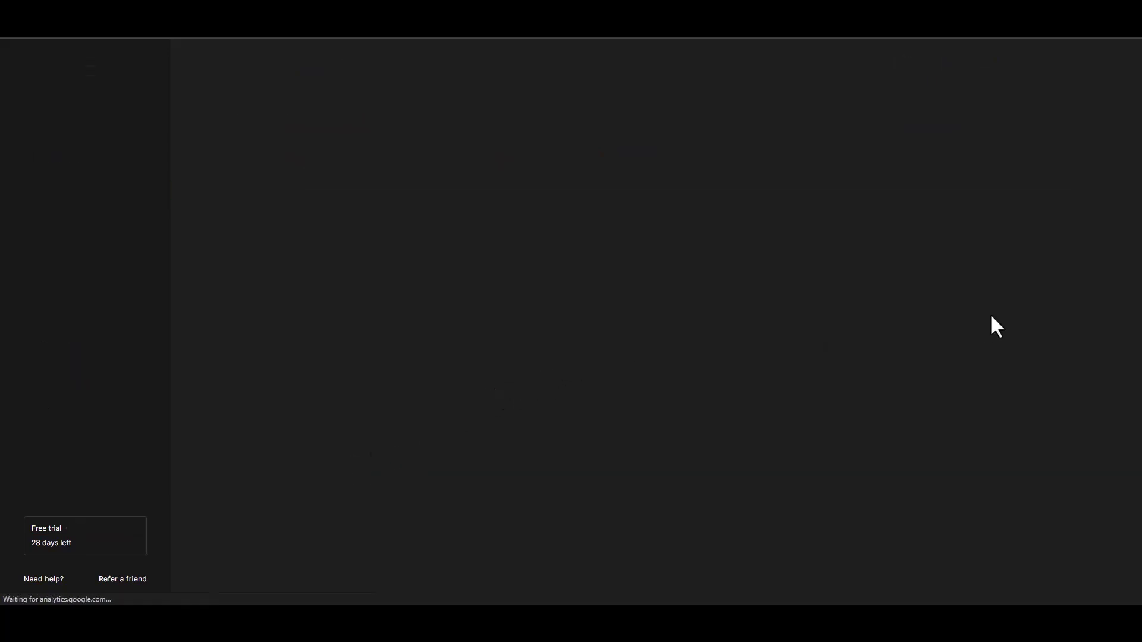
scroll(1140, 428, down, 3)
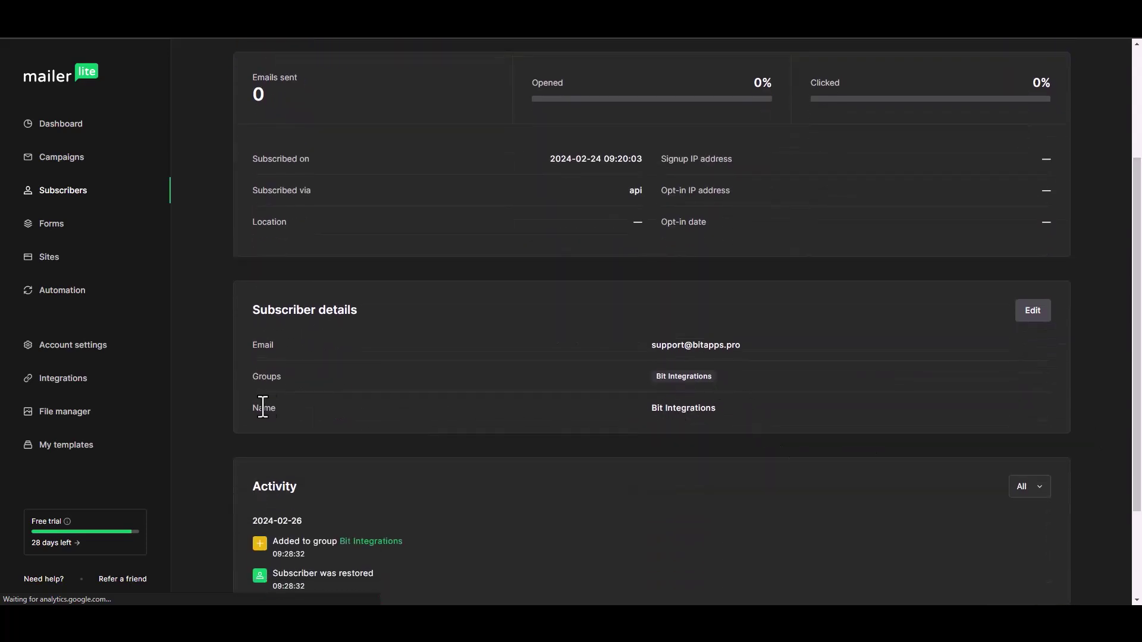
drag(654, 376, 719, 377)
click(680, 378)
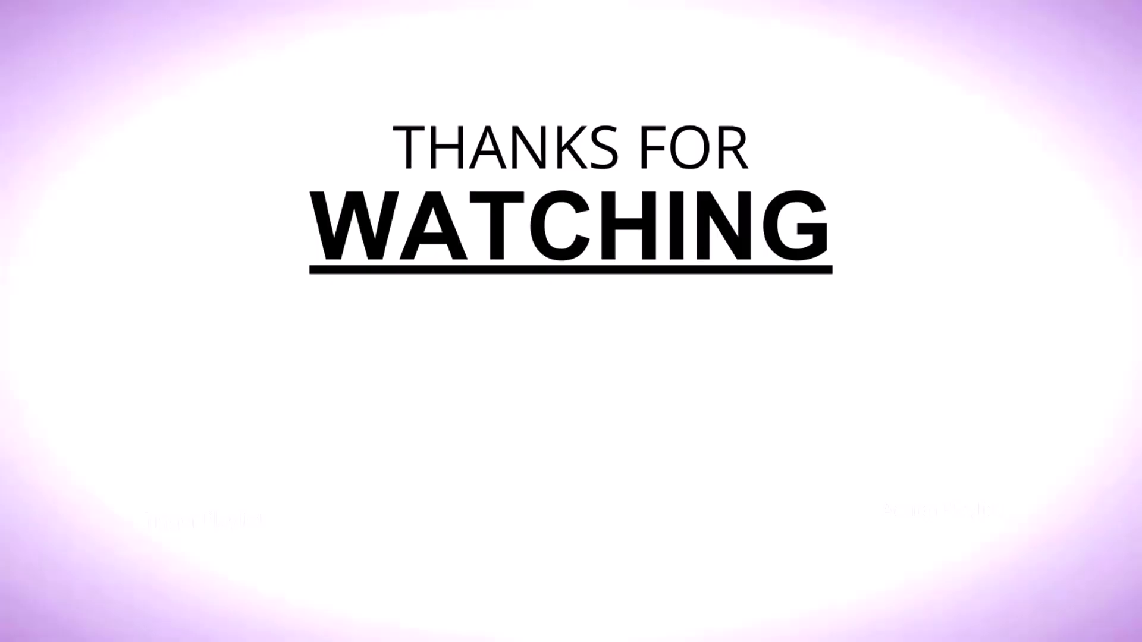